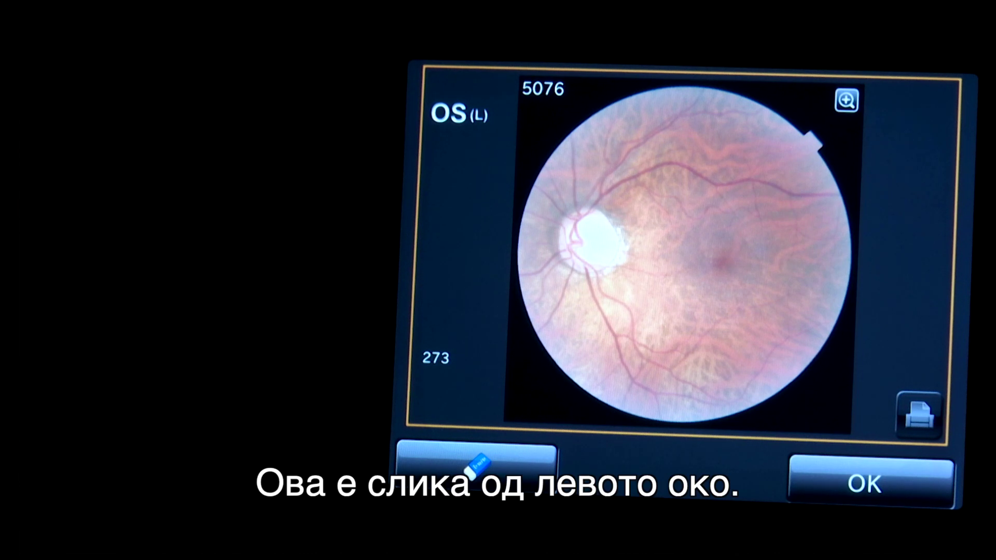
Save the left-eye (OS) fundus photo, then search for COMETECH to reach the project site.
left_click(870, 483)
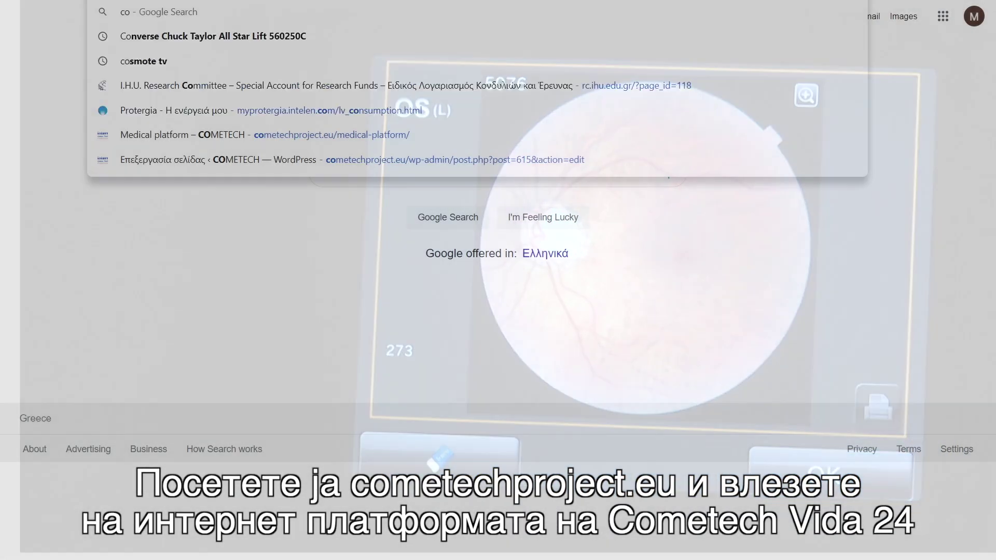
type("mete")
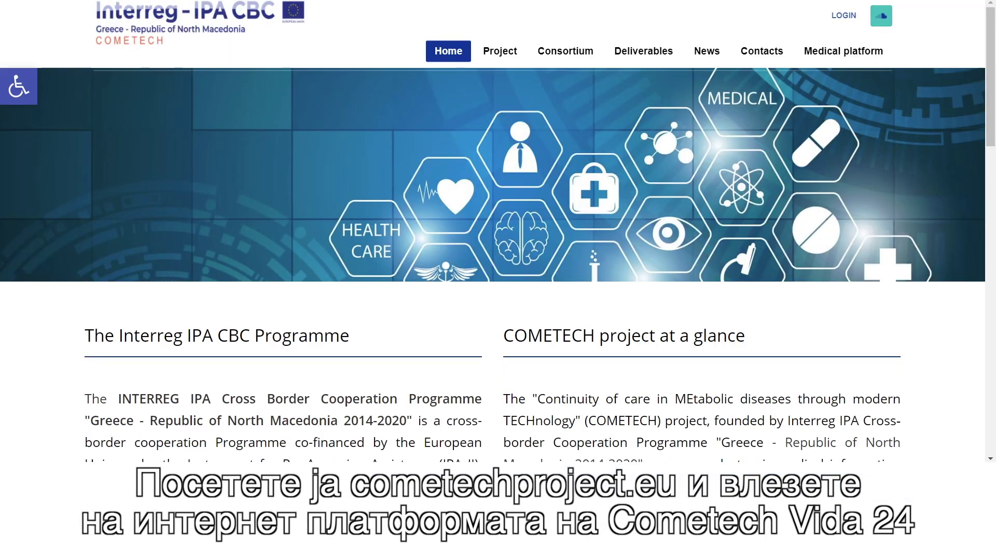
From the medical platform page, log into Vida24 in English with the saved account credentials.
left_click(846, 54)
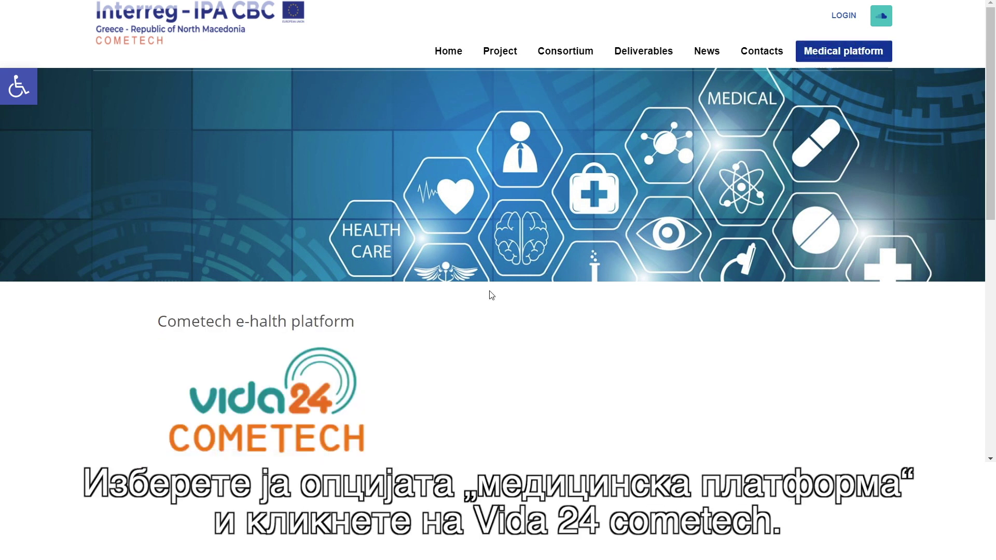
left_click(284, 398)
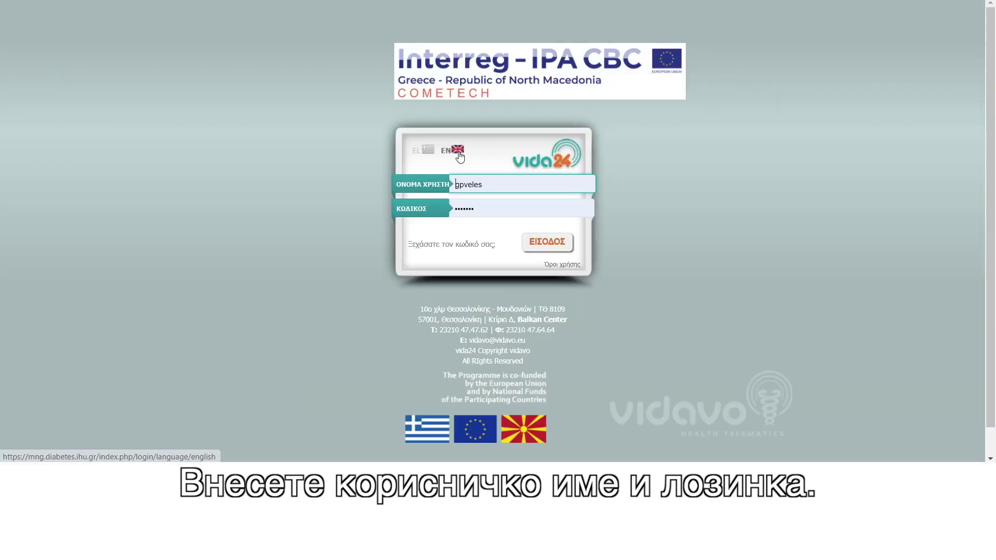
left_click(458, 151)
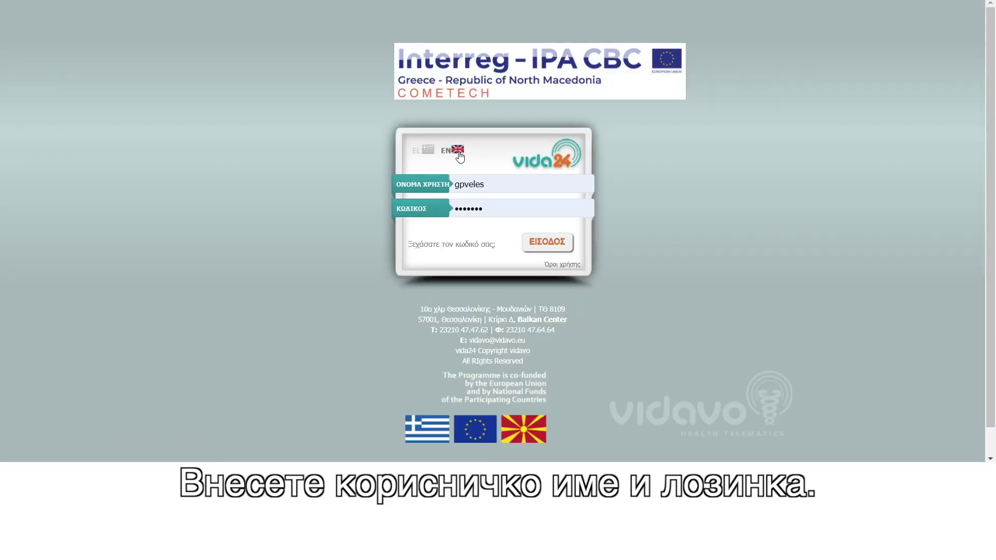
left_click(442, 183)
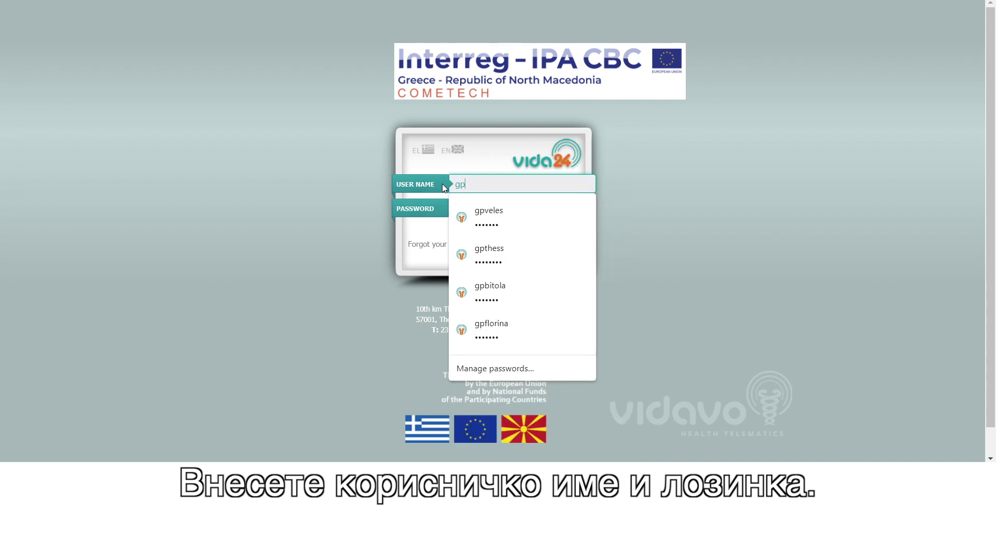
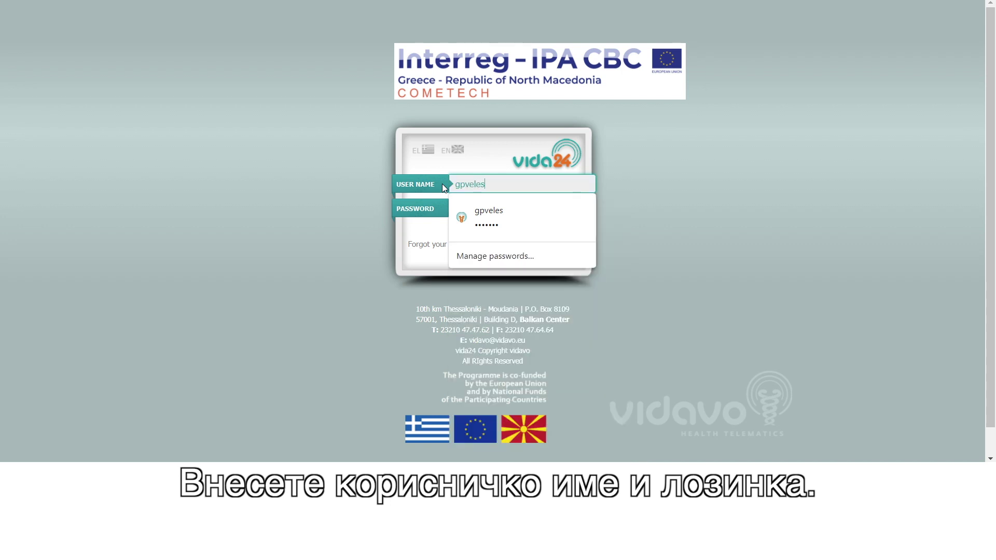
left_click(448, 216)
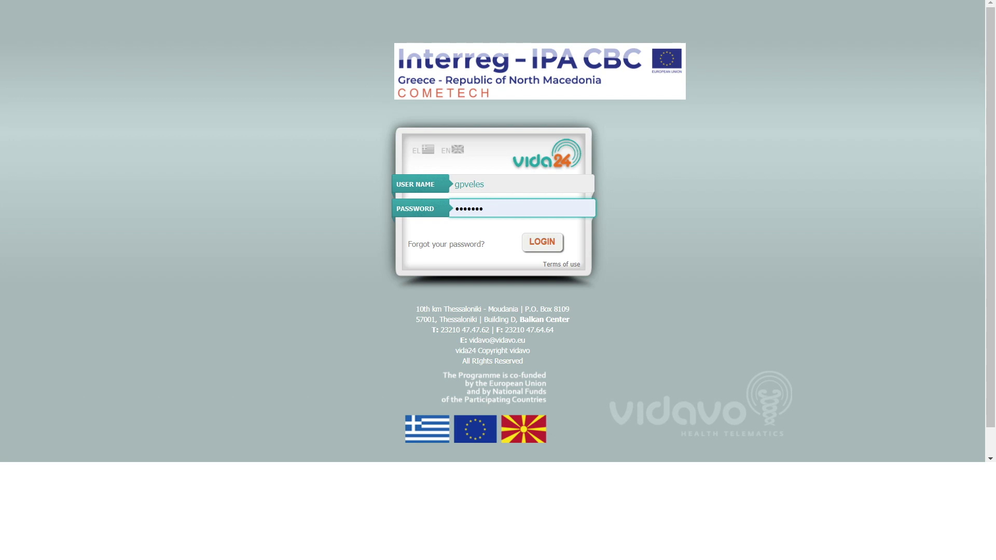
left_click(540, 241)
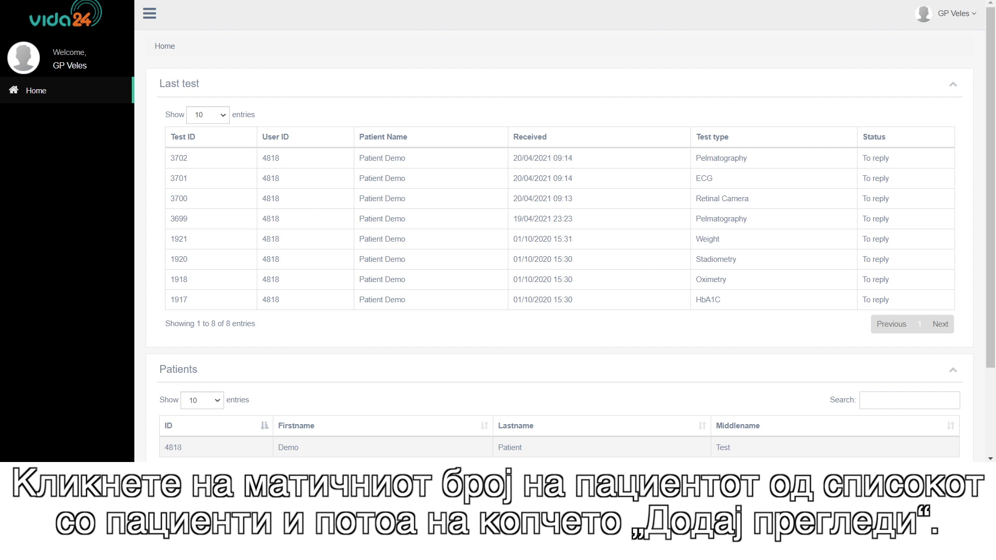
Start a Retinal Camera exam for the demo patient with Substrate and Productive retinopathy both set to No.
left_click(173, 447)
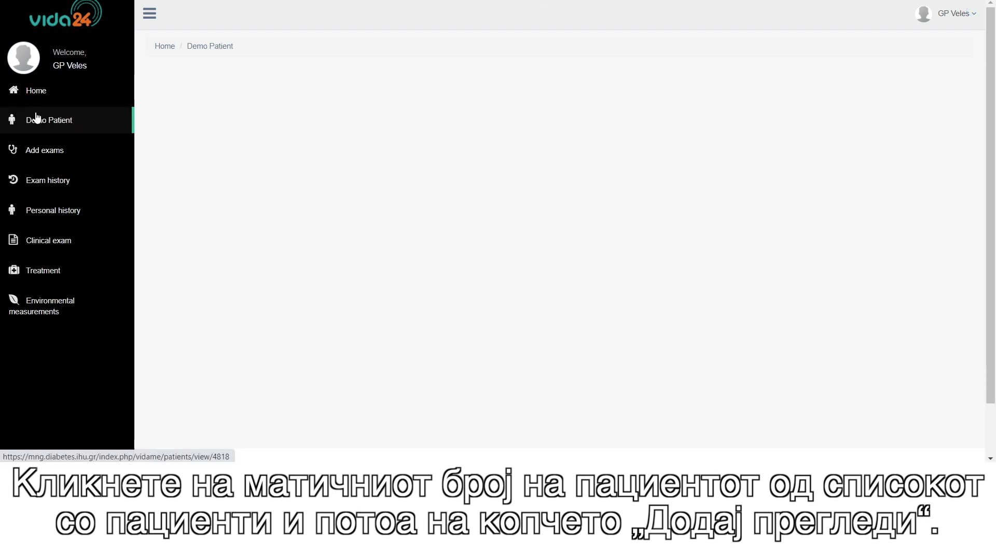
left_click(46, 150)
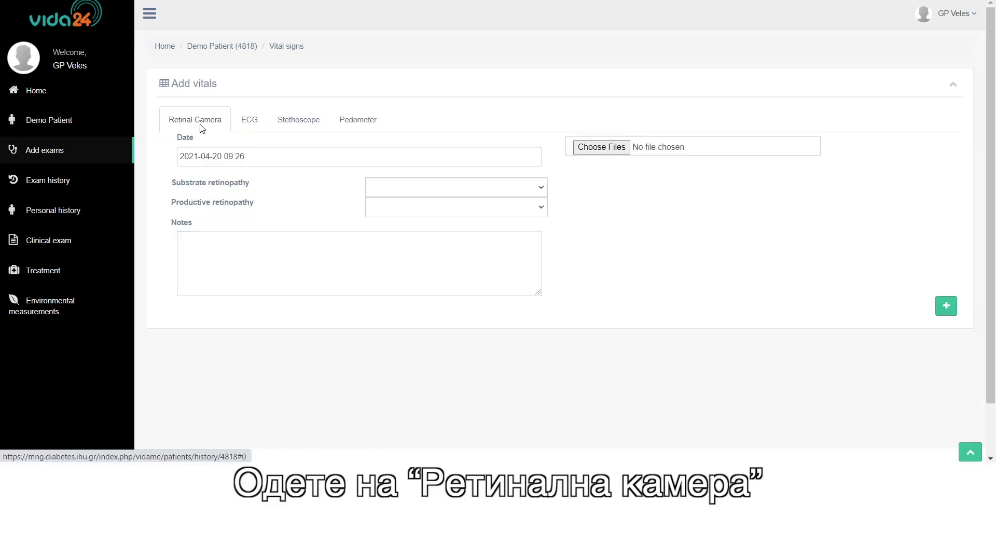
left_click(399, 187)
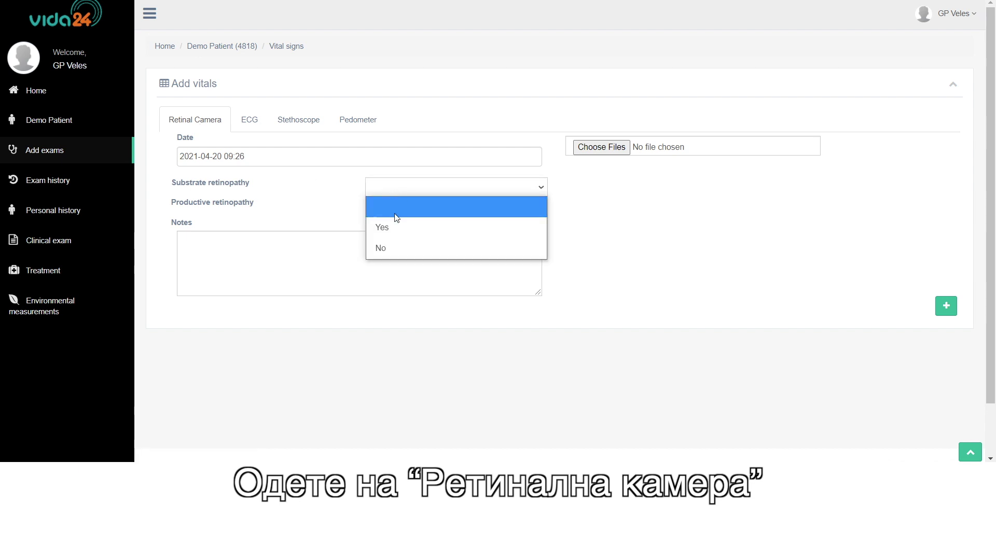
left_click(387, 249)
left_click(392, 207)
left_click(389, 268)
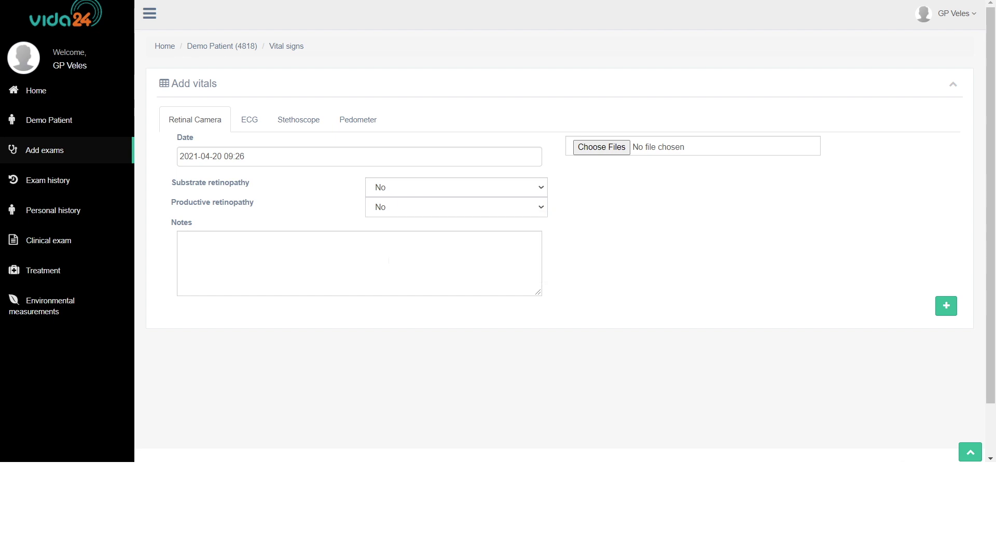
left_click(600, 150)
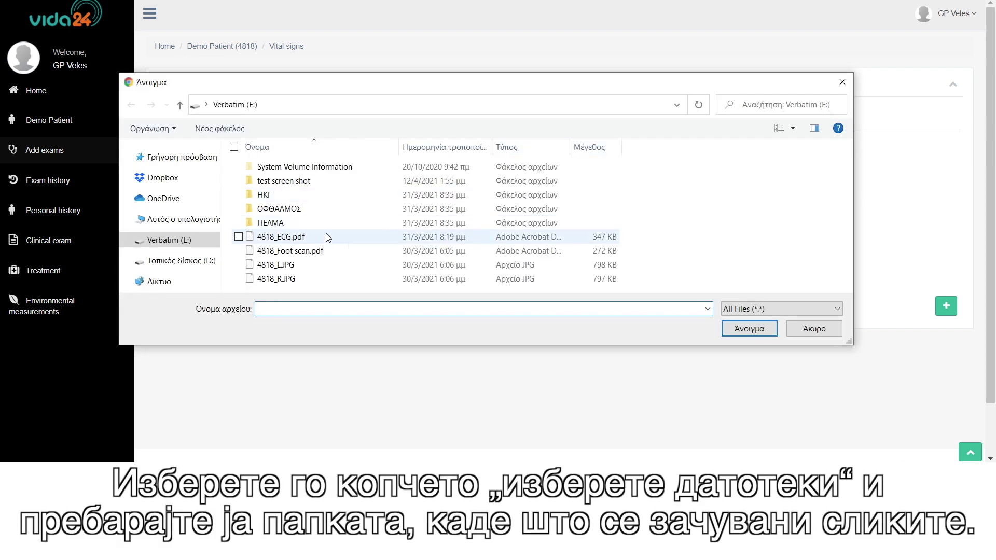
Attach the left and right eye JPG images and submit the retinal camera exam.
left_click(279, 267)
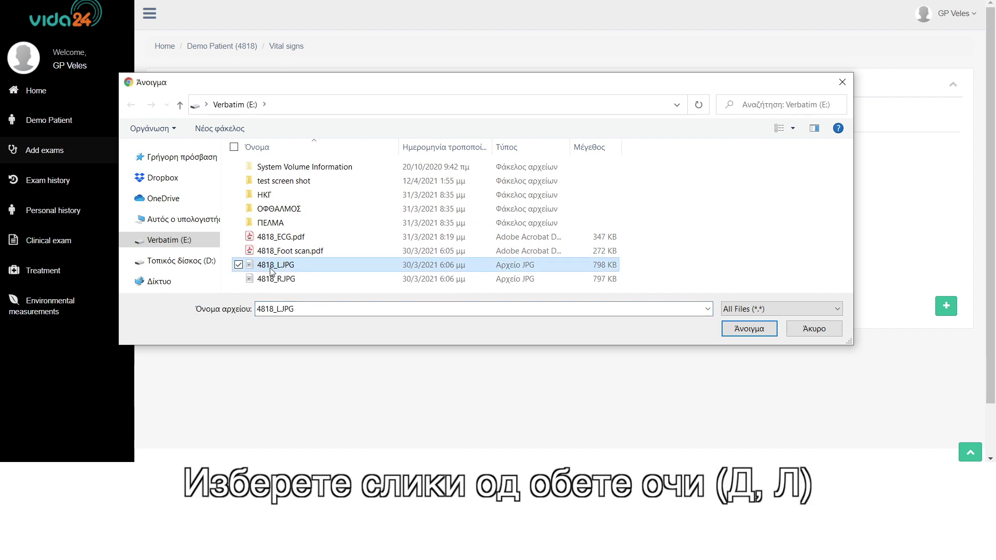
left_click(268, 281, "ctrl")
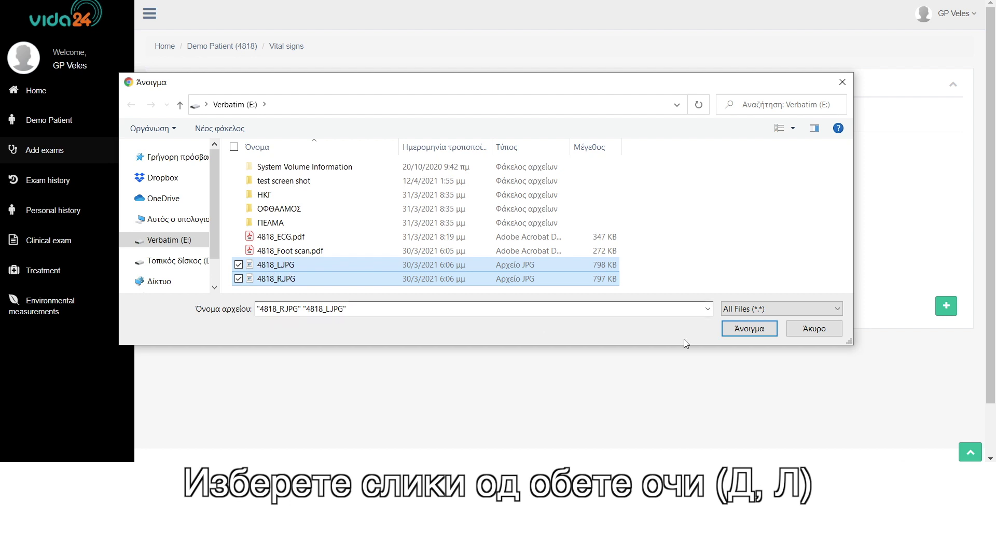
left_click(743, 330)
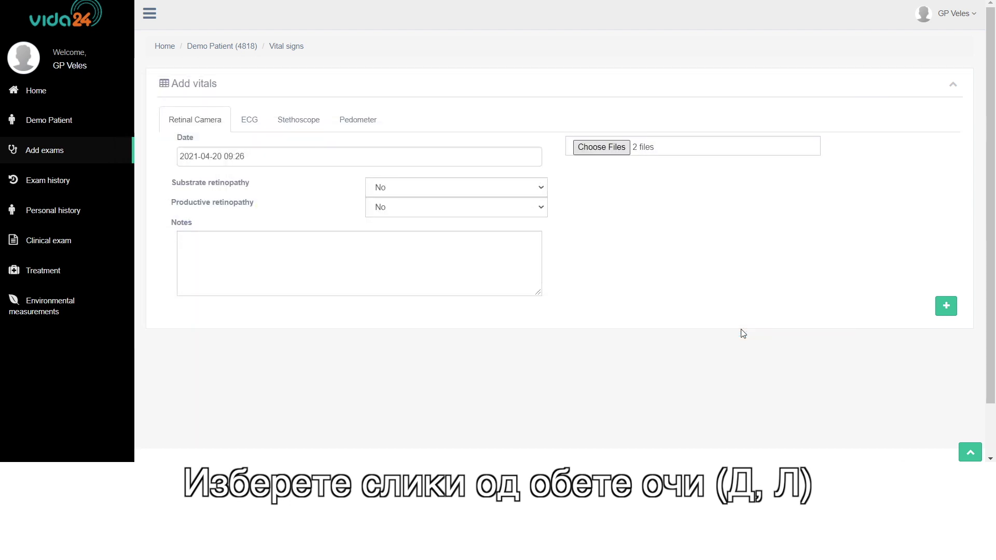
left_click(946, 307)
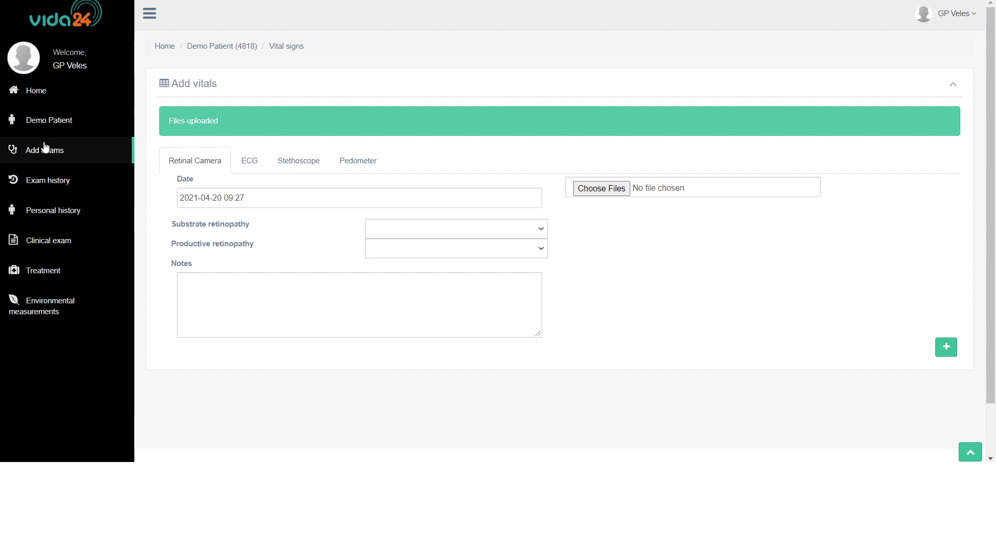
left_click(44, 183)
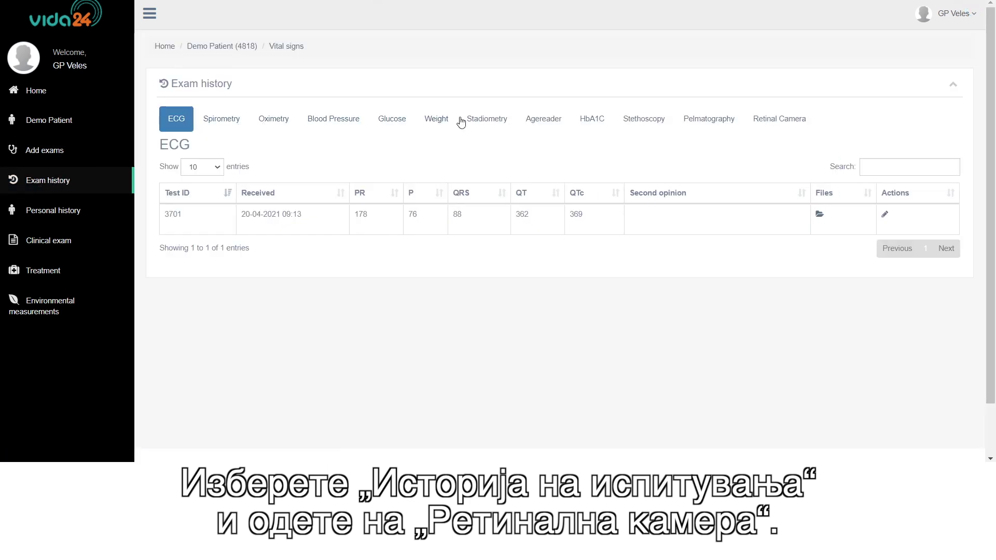
Show the Retinal Camera exam records and view the eye images of the new and older exams.
left_click(765, 124)
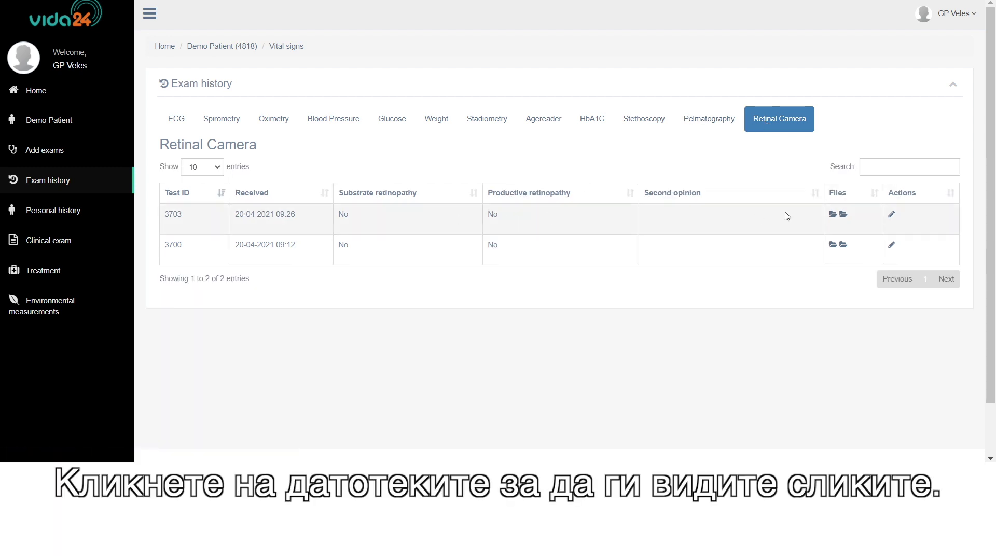
left_click(844, 215)
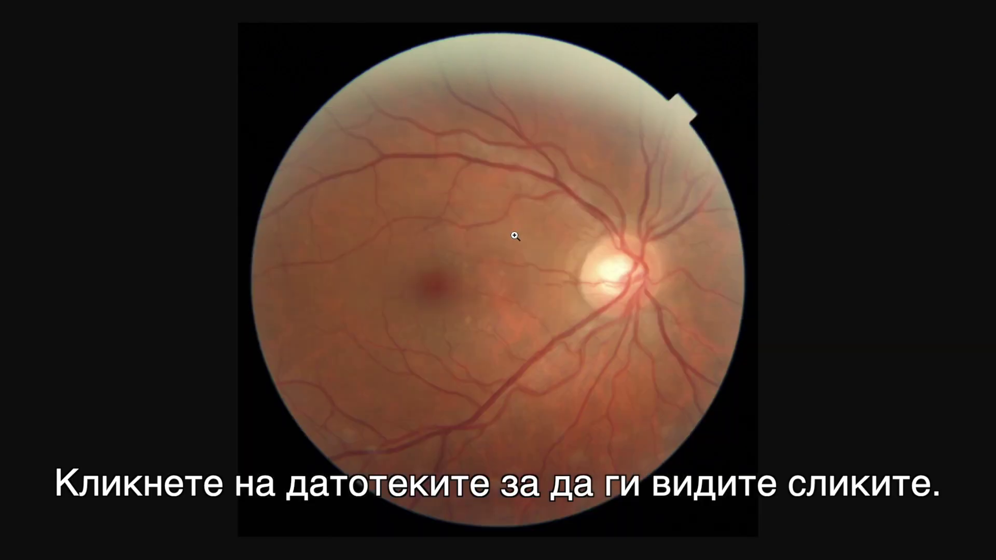
key("alt+Left")
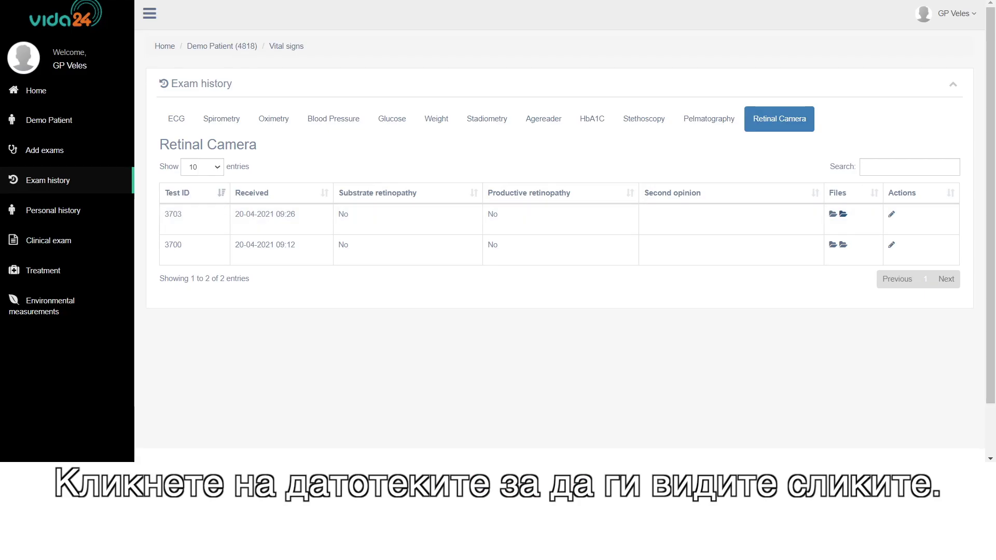
left_click(844, 247)
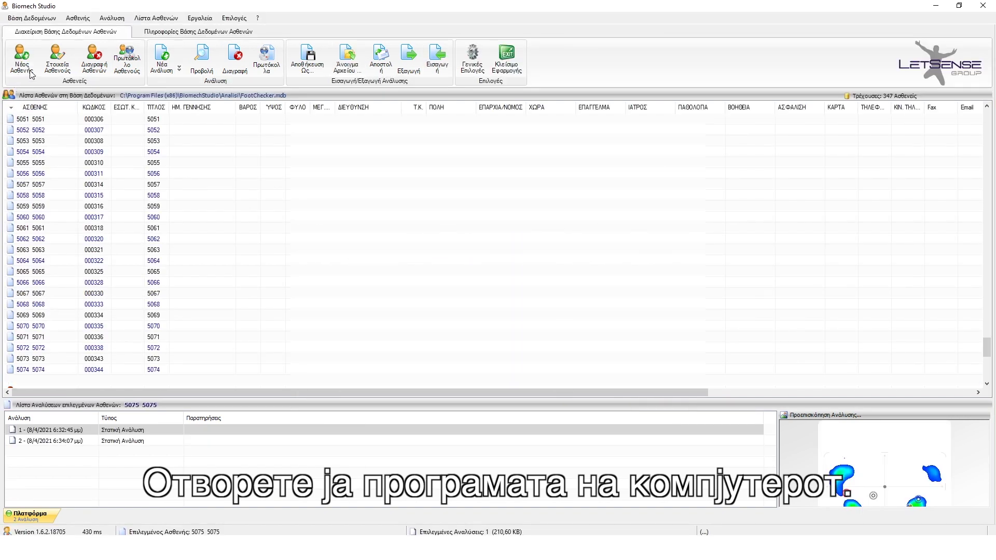
Enter a new patient with surname and first name TEST.
left_click(25, 71)
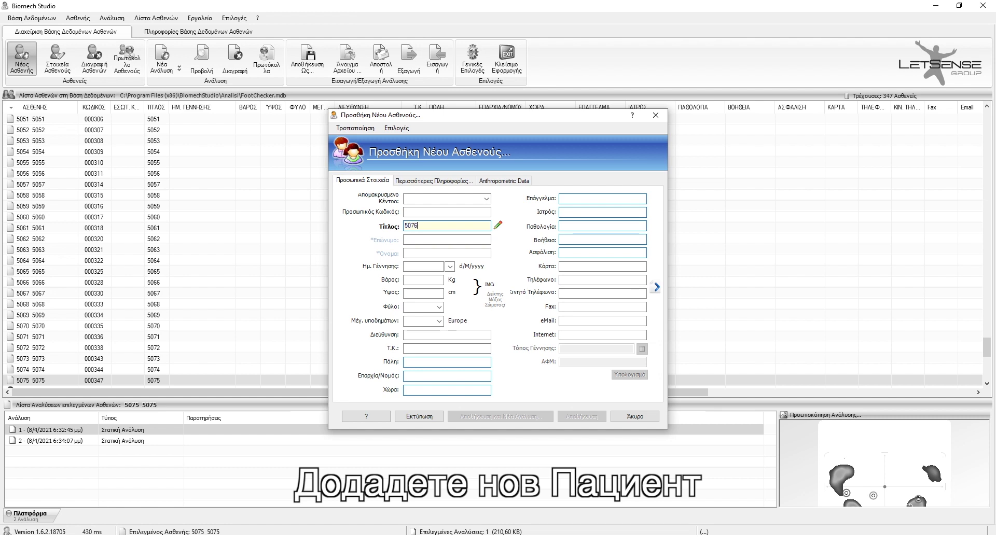
left_click(405, 240)
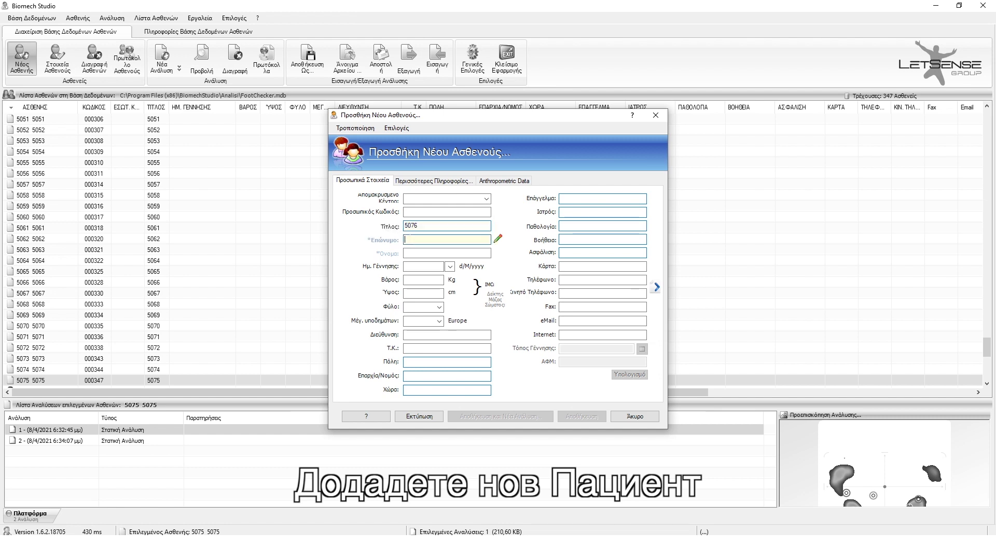
type("TEST")
key("Tab")
type("T")
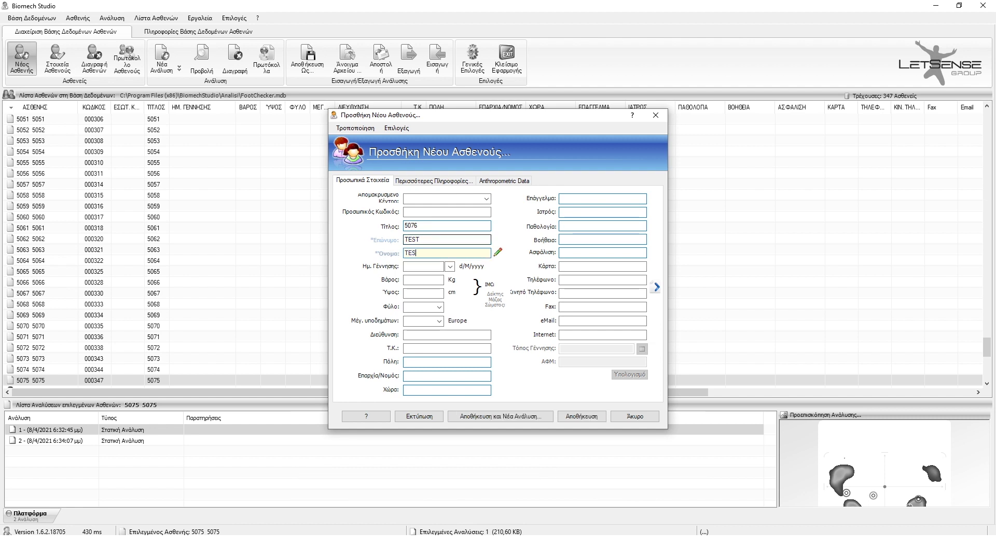
Save TEST TEST to the database, accepting both confirmations, and begin a new static analysis.
left_click(486, 421)
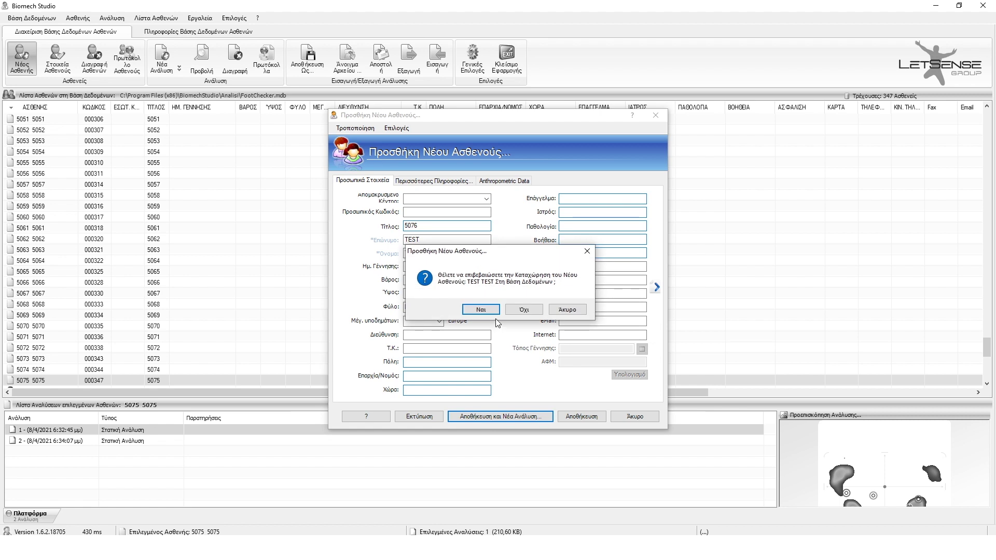
left_click(481, 309)
left_click(540, 322)
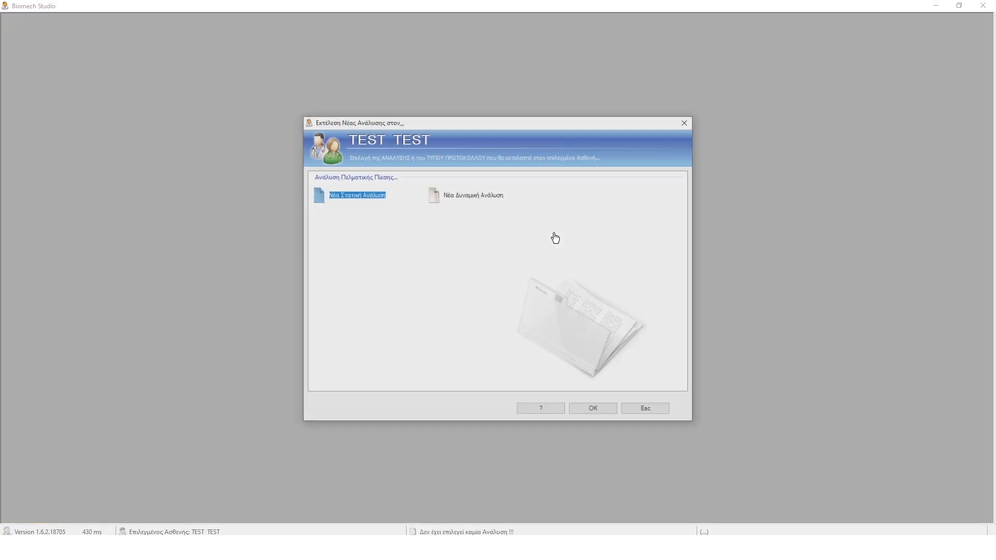
left_click(583, 409)
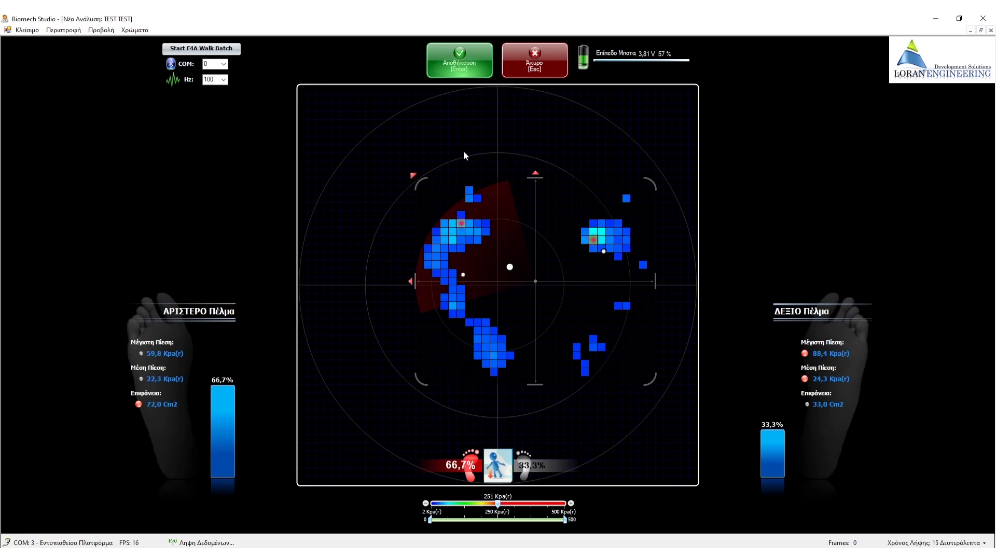
Capture the static foot-pressure scan, giving 65.8% left and 34.2% right loading.
key("Return")
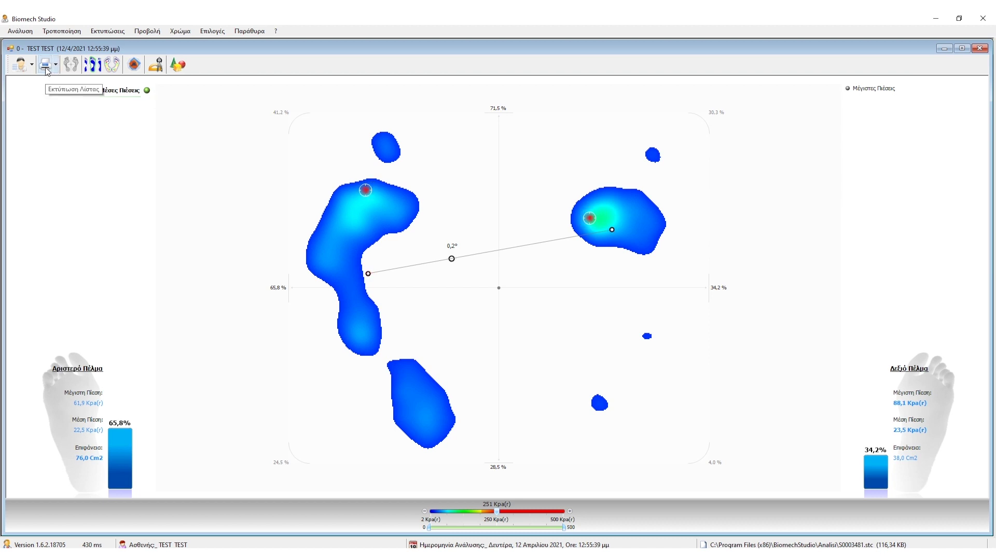
Print the static analysis report with Microsoft Print to PDF and save it as 5076.
left_click(45, 67)
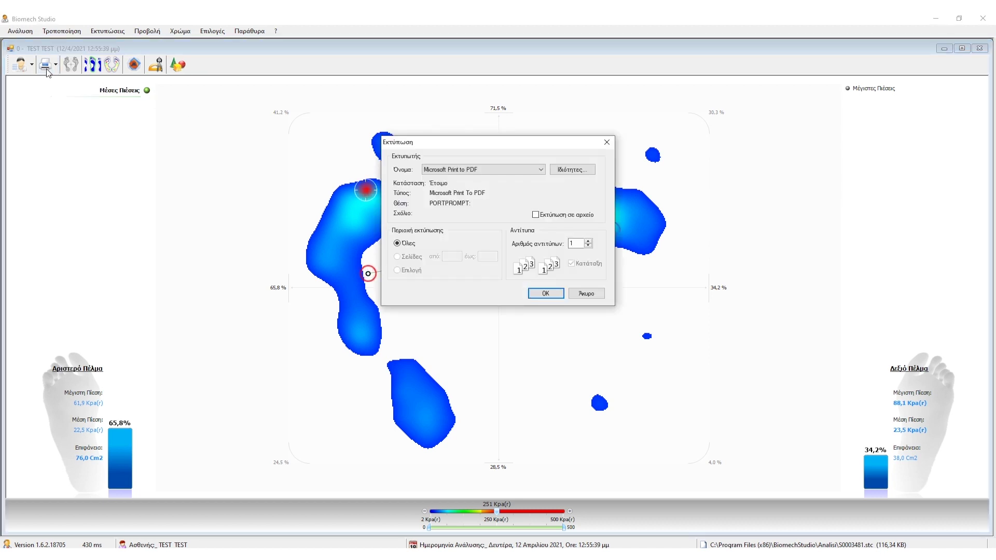
left_click(544, 294)
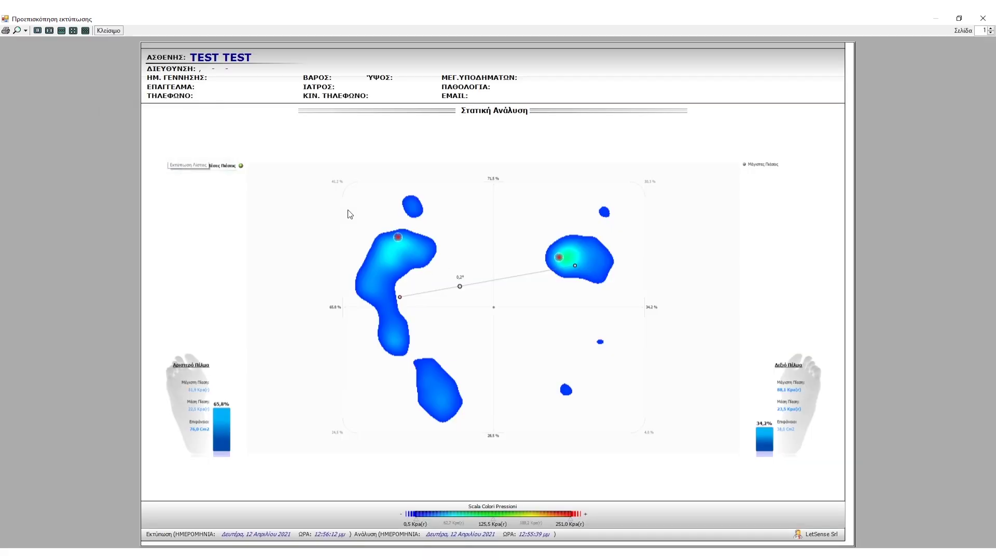
left_click(6, 31)
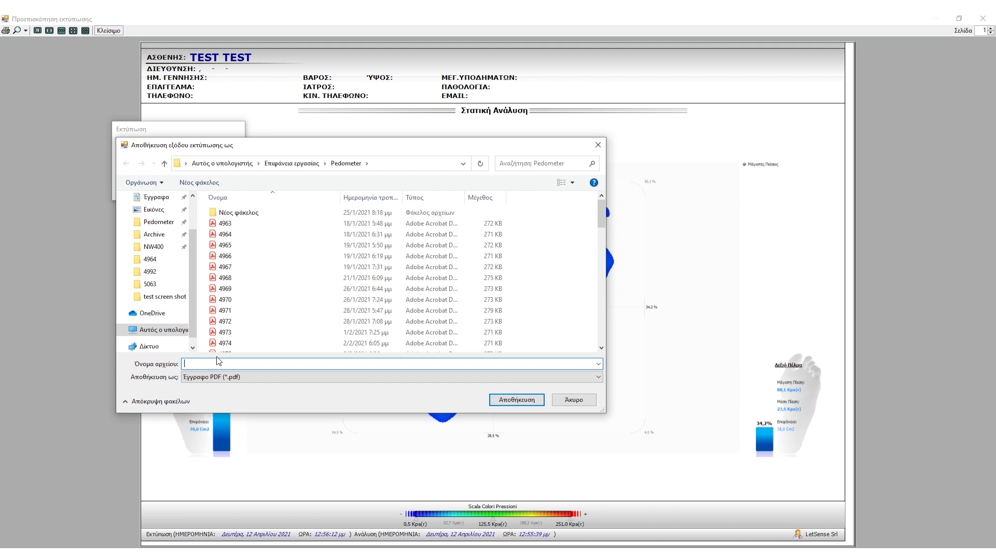
type("50")
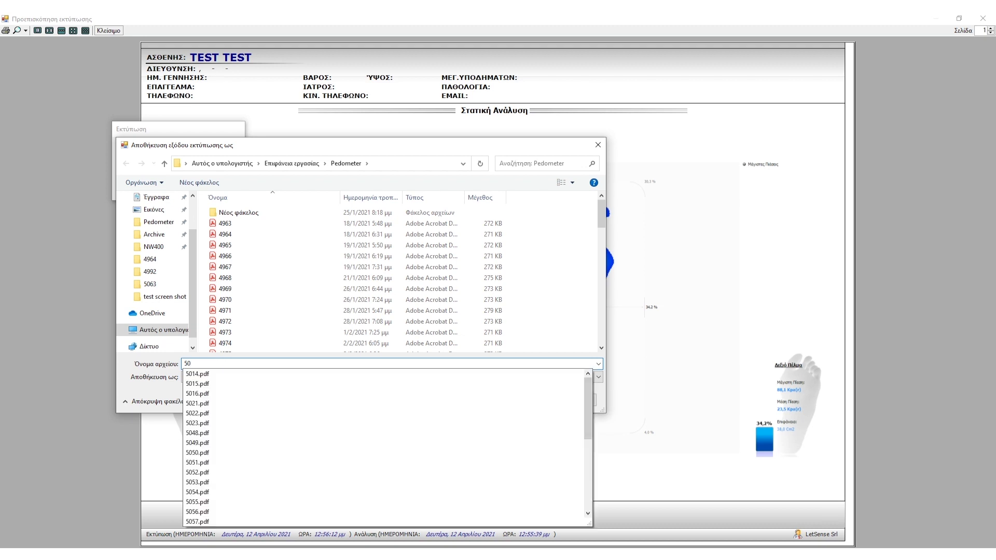
type("76")
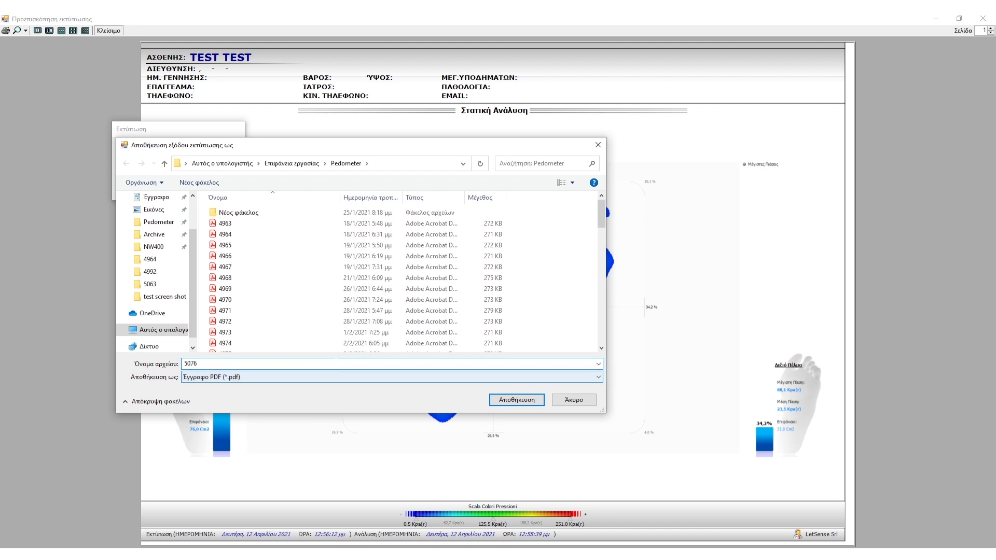
left_click(516, 400)
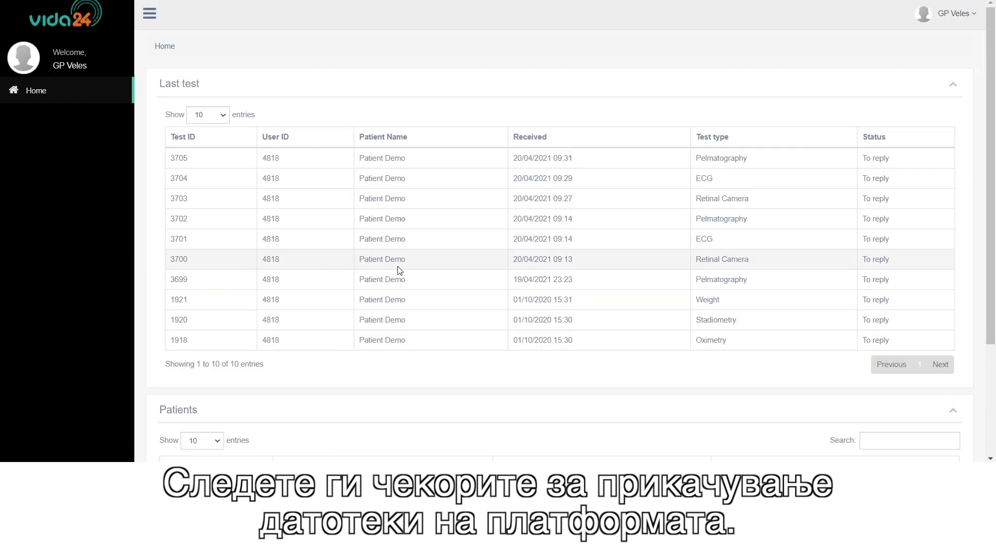
Open a new Pedometer exam form for the demo patient.
scroll(394, 269, "down", 1)
scroll(387, 270, "down", 1)
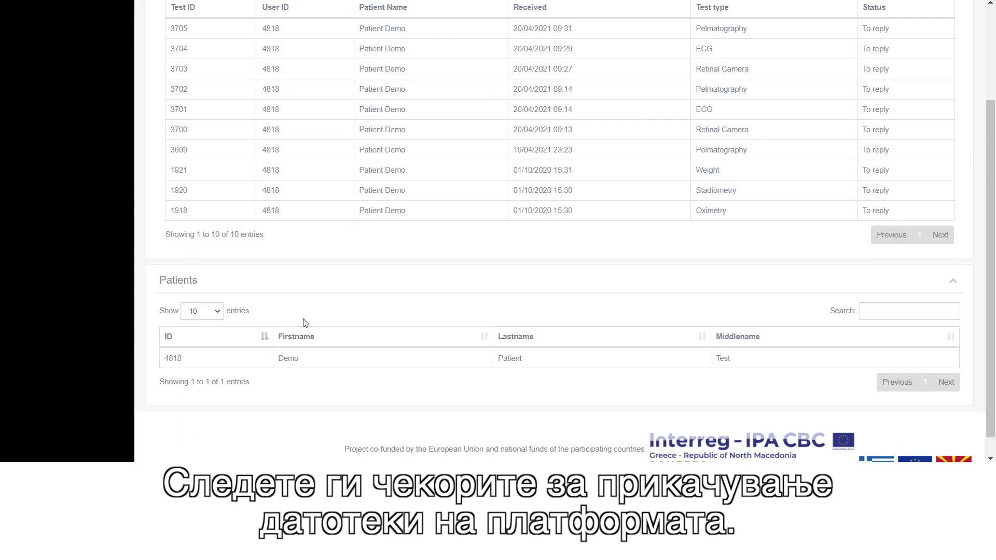
left_click(233, 358)
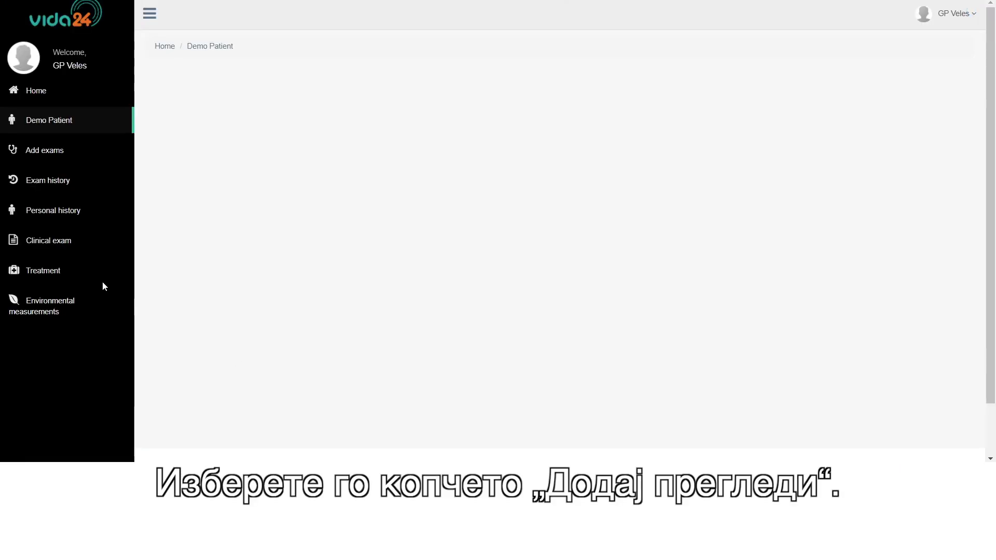
left_click(40, 155)
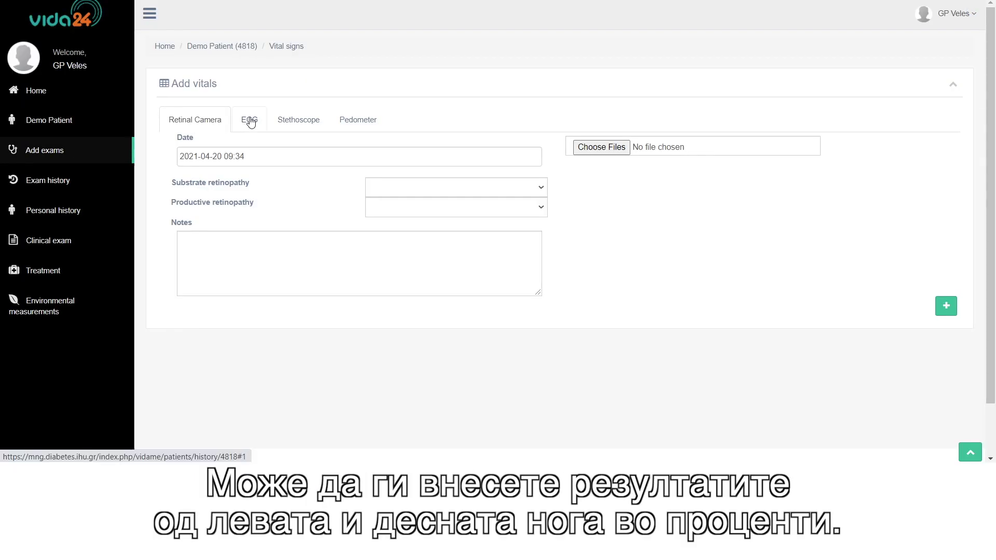
left_click(361, 123)
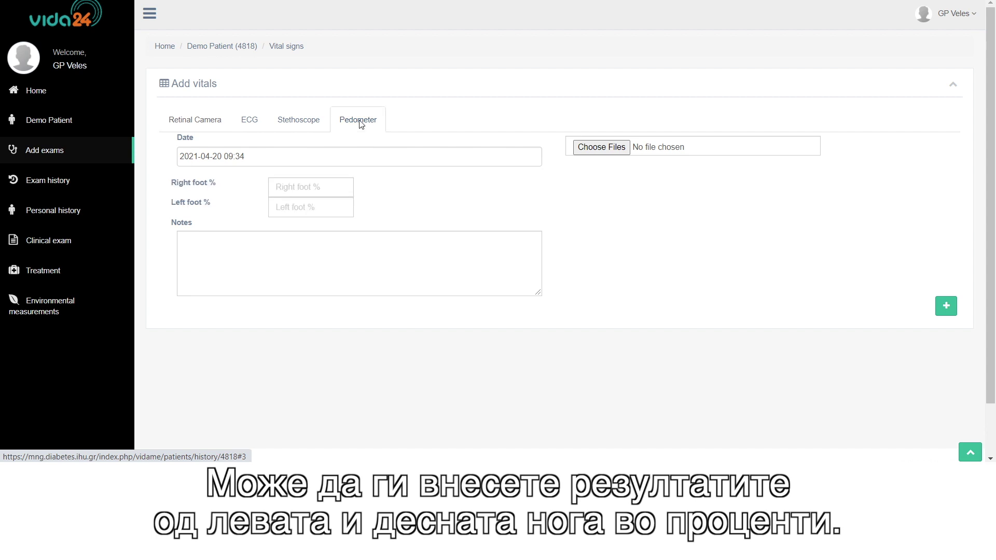
Enter 37.7 as the right foot % and 62.3 as the left foot %.
left_click(310, 186)
type("37.7")
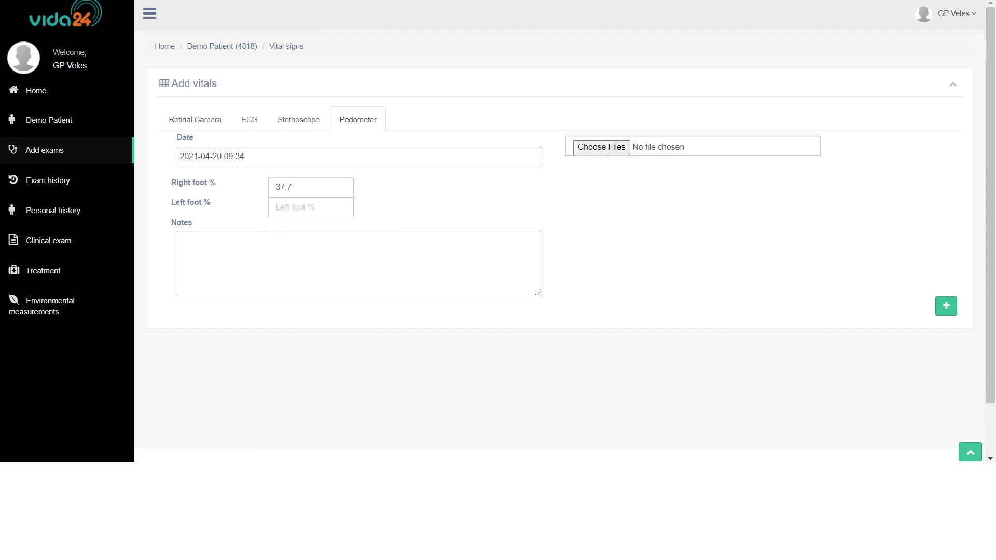
left_click(310, 207)
type("62.3")
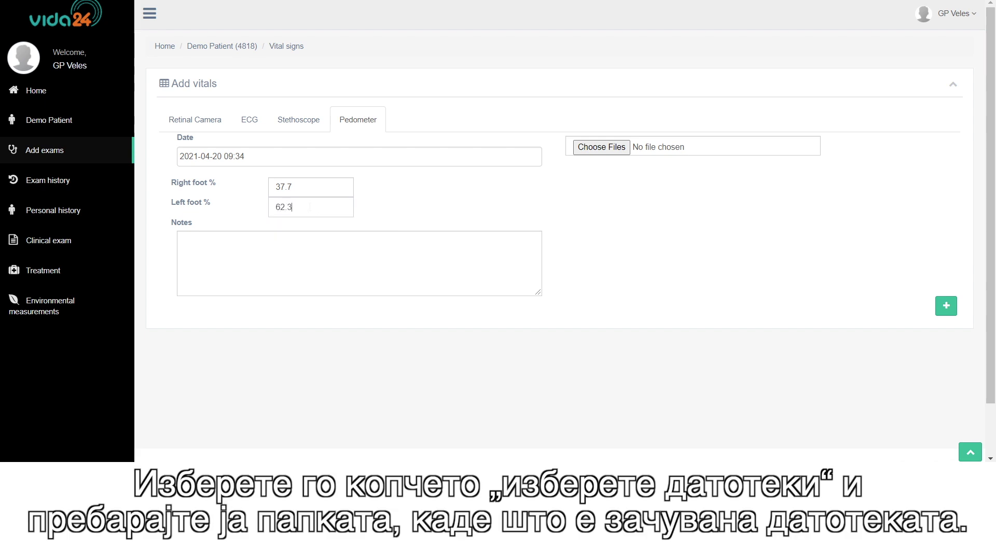
left_click(612, 147)
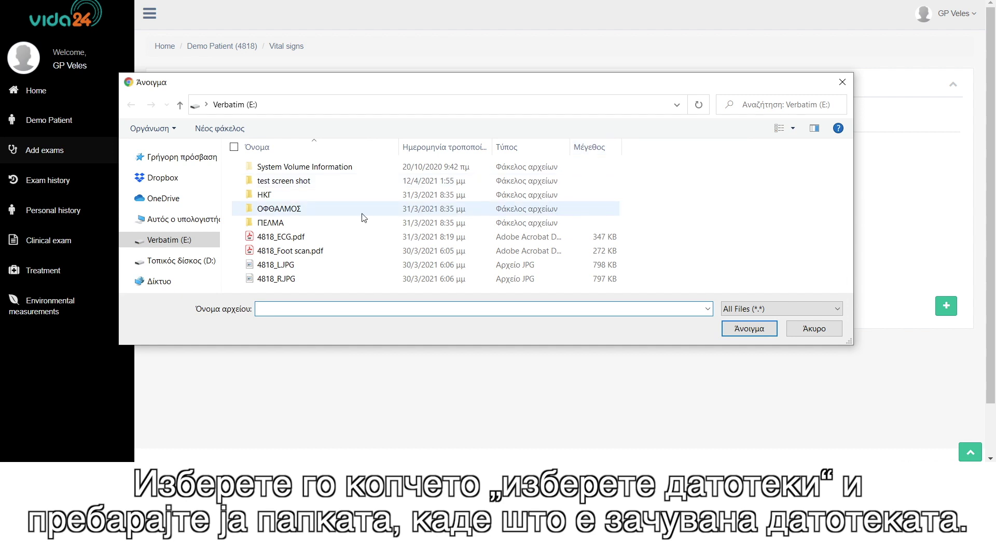
Attach 4818_Foot scan.pdf and submit the pedometer exam.
left_click(289, 254)
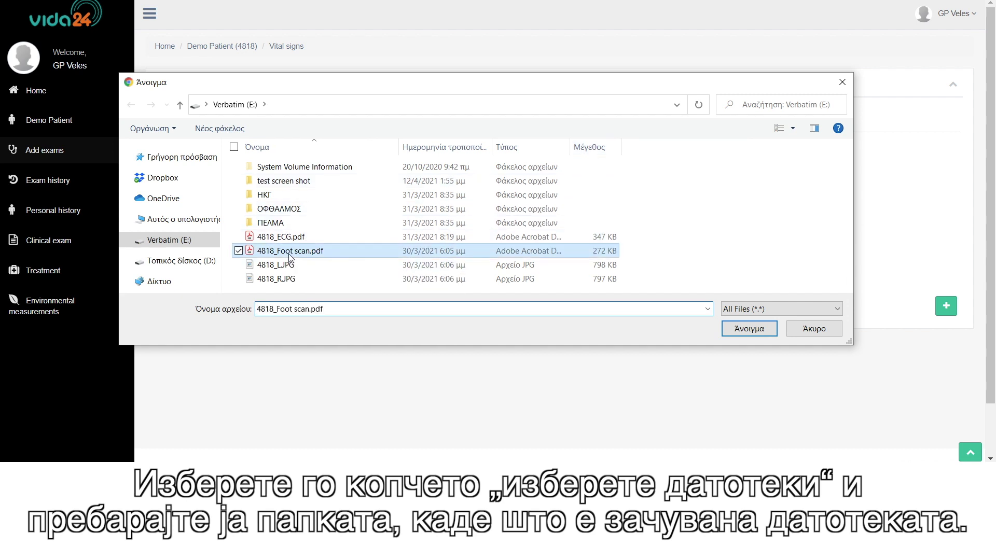
left_click(750, 328)
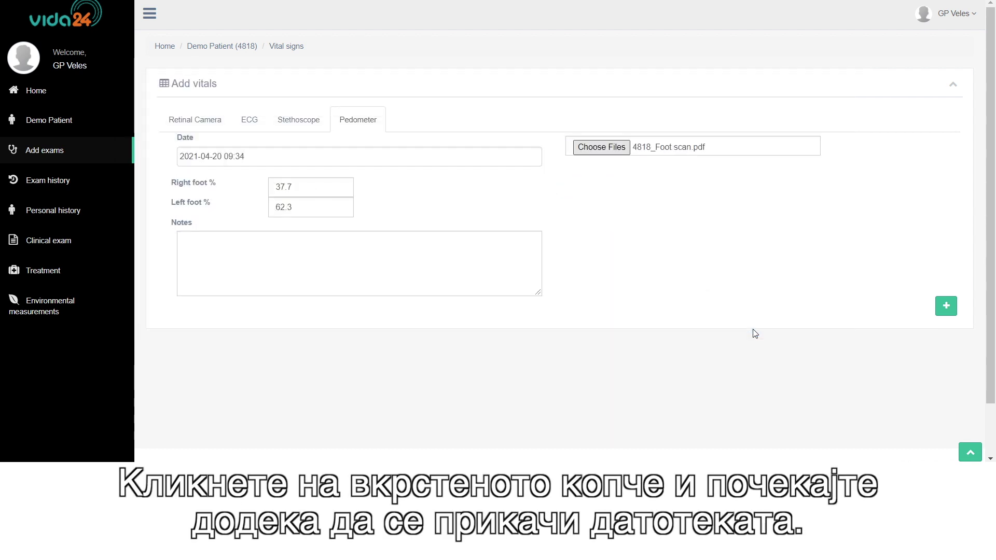
left_click(946, 303)
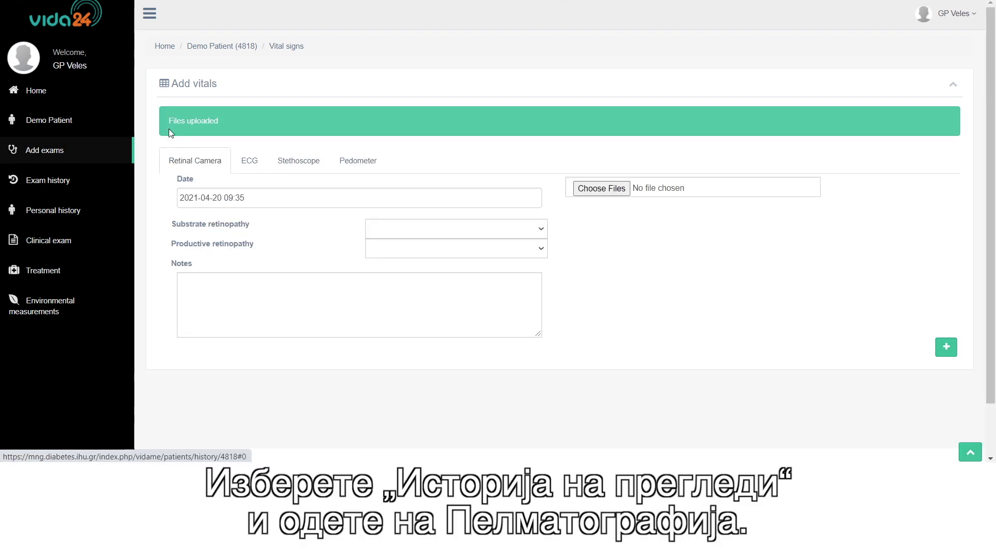
View the attached file for pelmatography exam 3706, then re-save its 62.3% left / 37.7% right foot split.
left_click(64, 181)
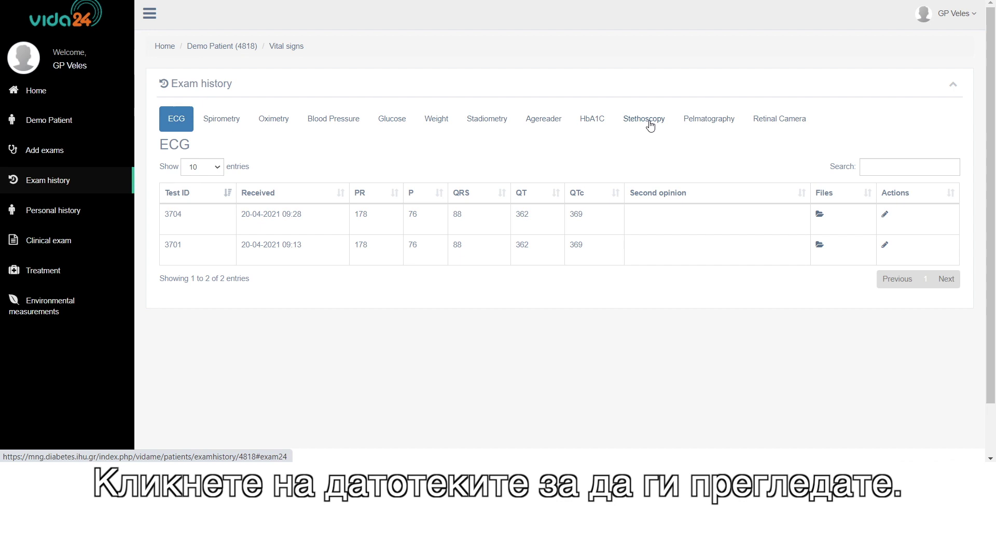
left_click(703, 125)
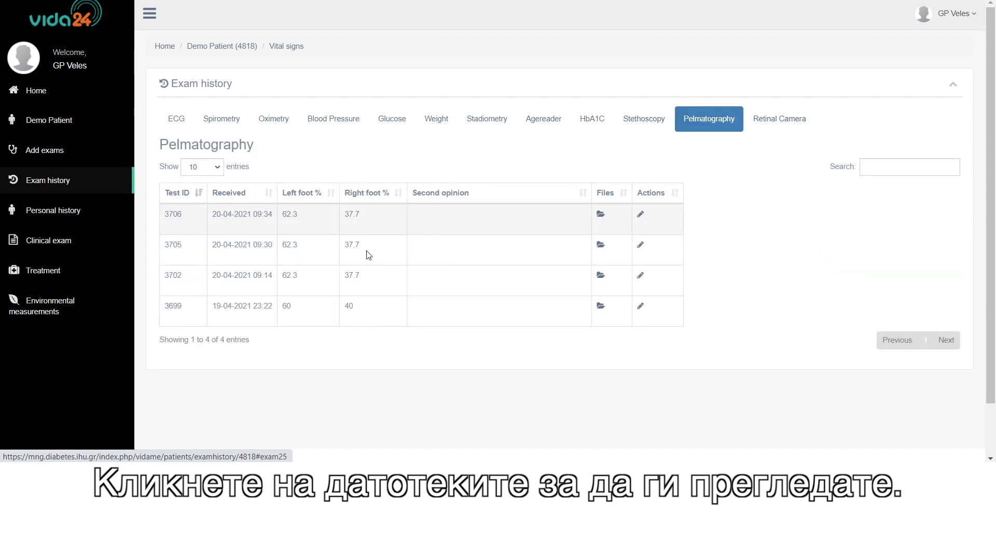
left_click(601, 216)
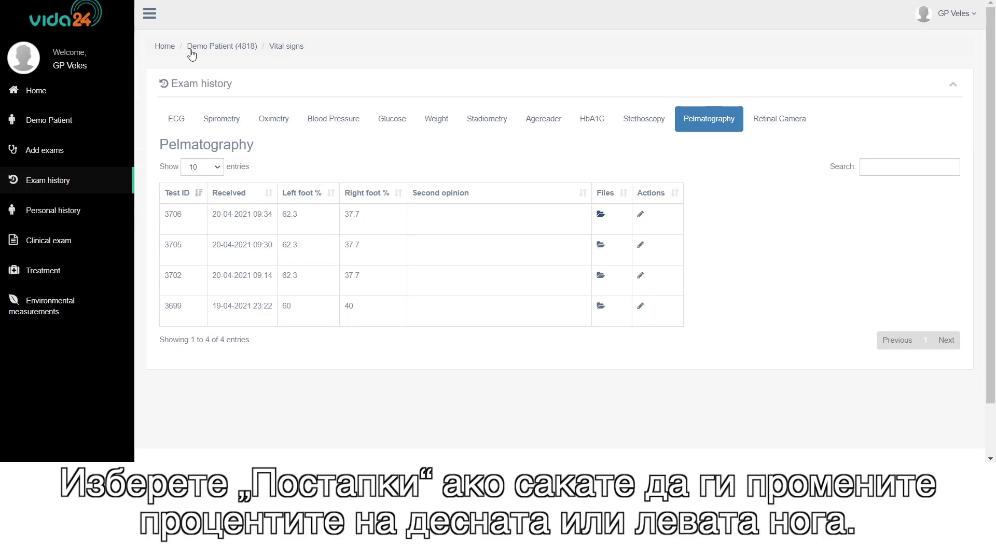
left_click(641, 215)
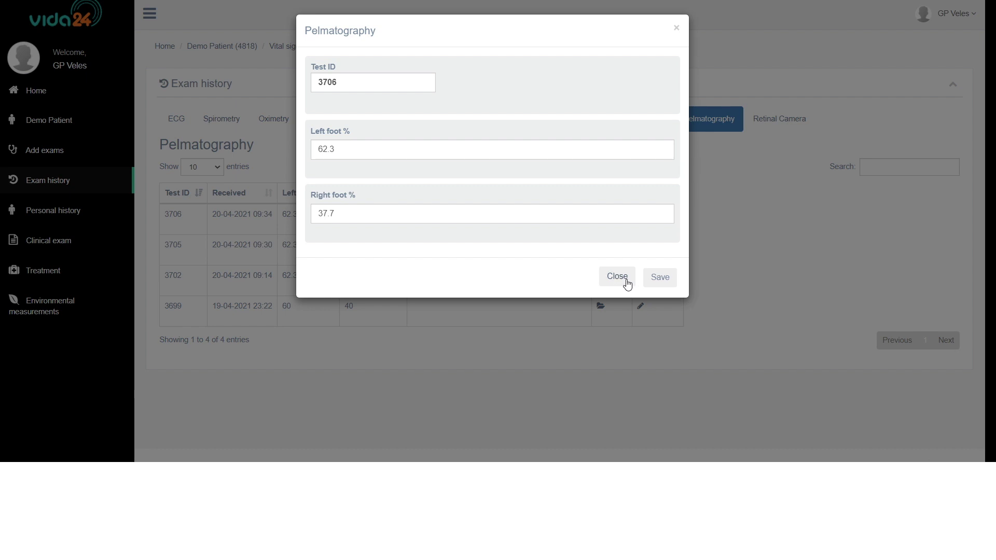
left_click(661, 278)
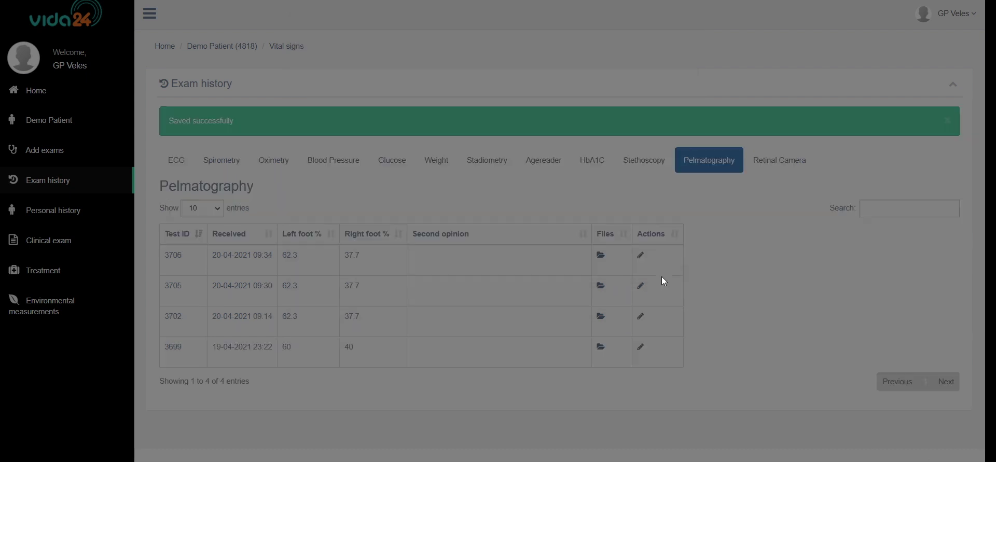